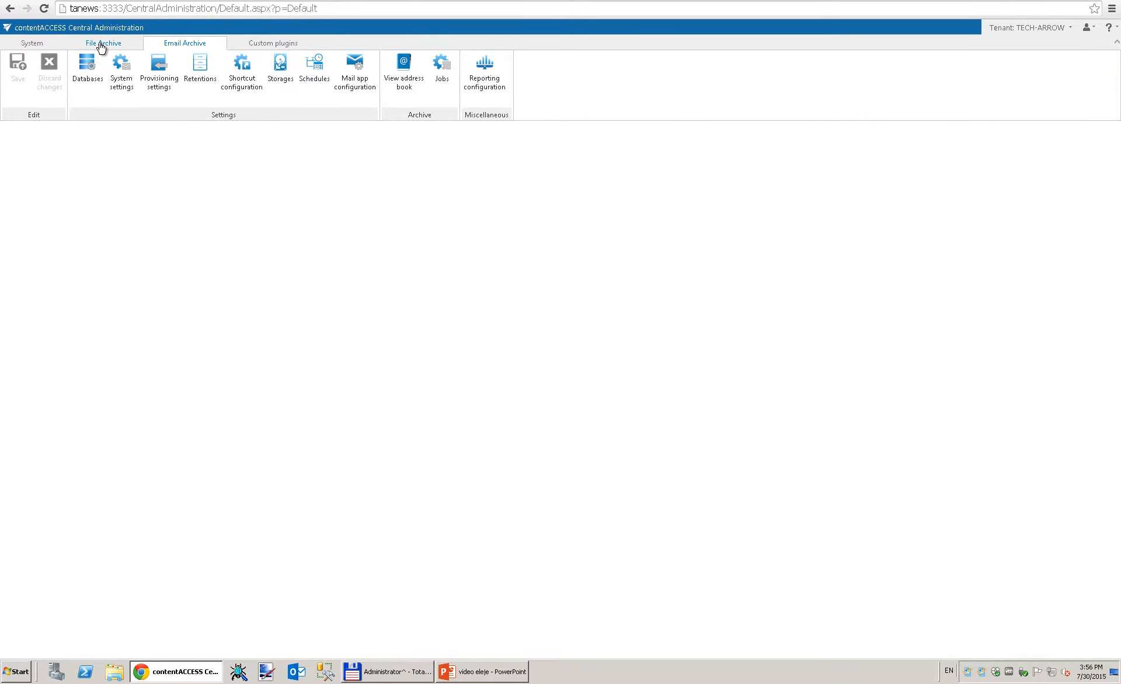
Step: Add a File system archive job named 'File Archive job_TA' to the file archive jobs
{"action": "left_click", "coordinate": [101, 44]}
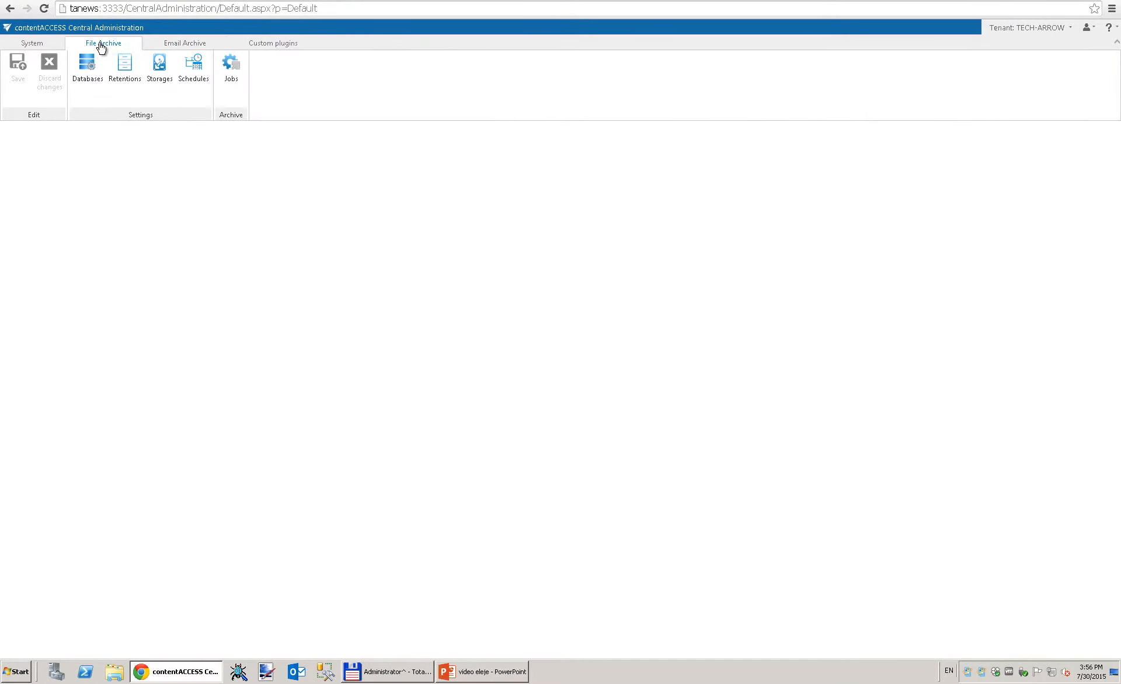
{"action": "left_click", "coordinate": [233, 73]}
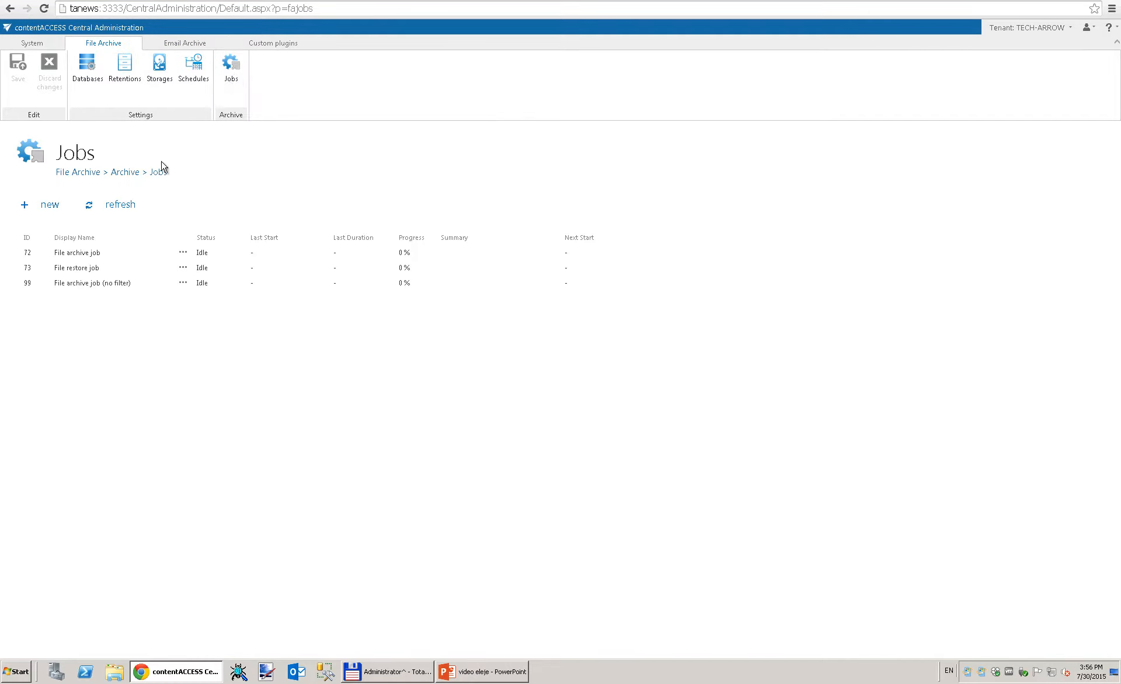
{"action": "left_click", "coordinate": [50, 205]}
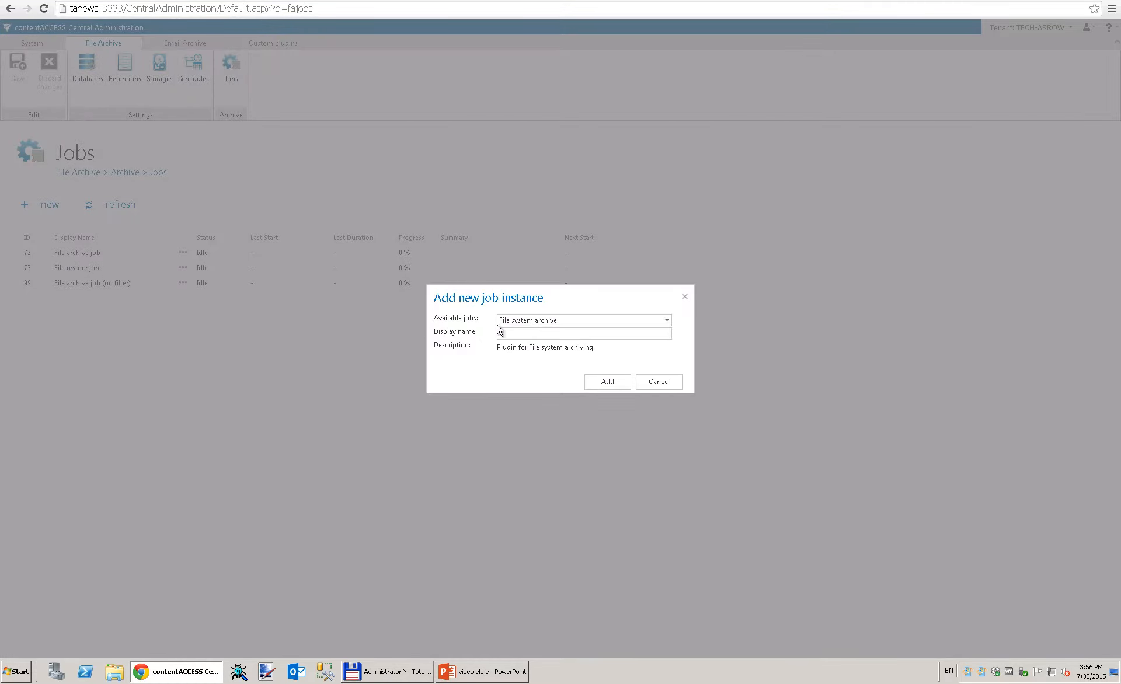
{"action": "left_click", "coordinate": [667, 325]}
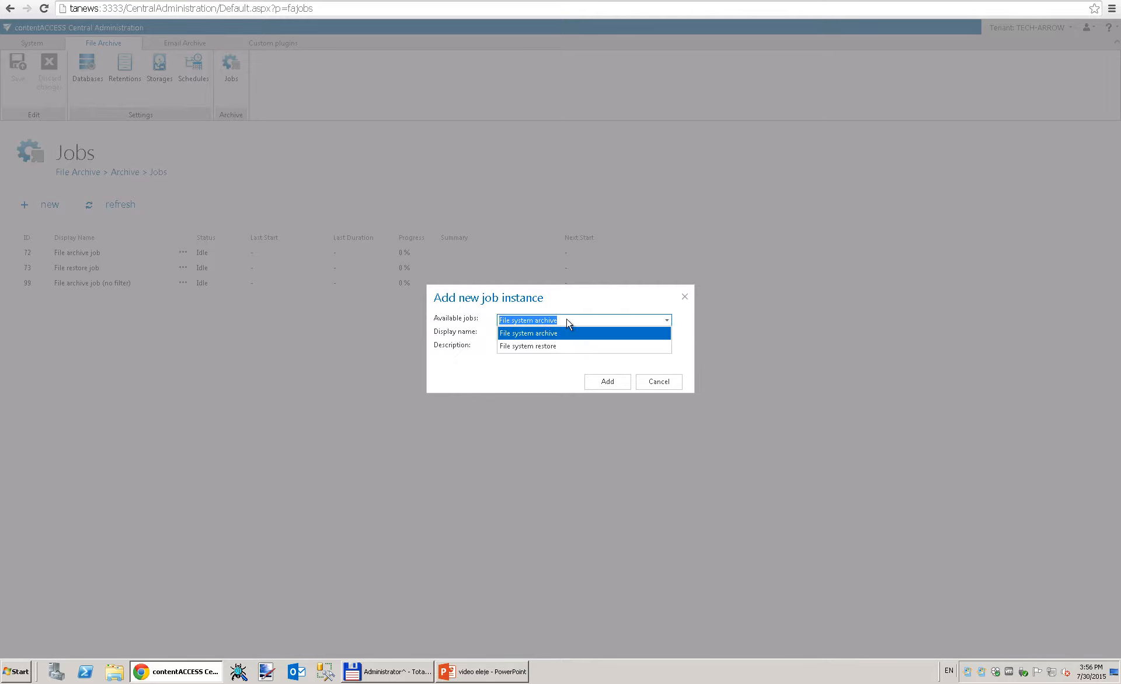
{"action": "left_click", "coordinate": [534, 334]}
{"action": "left_click", "coordinate": [530, 335]}
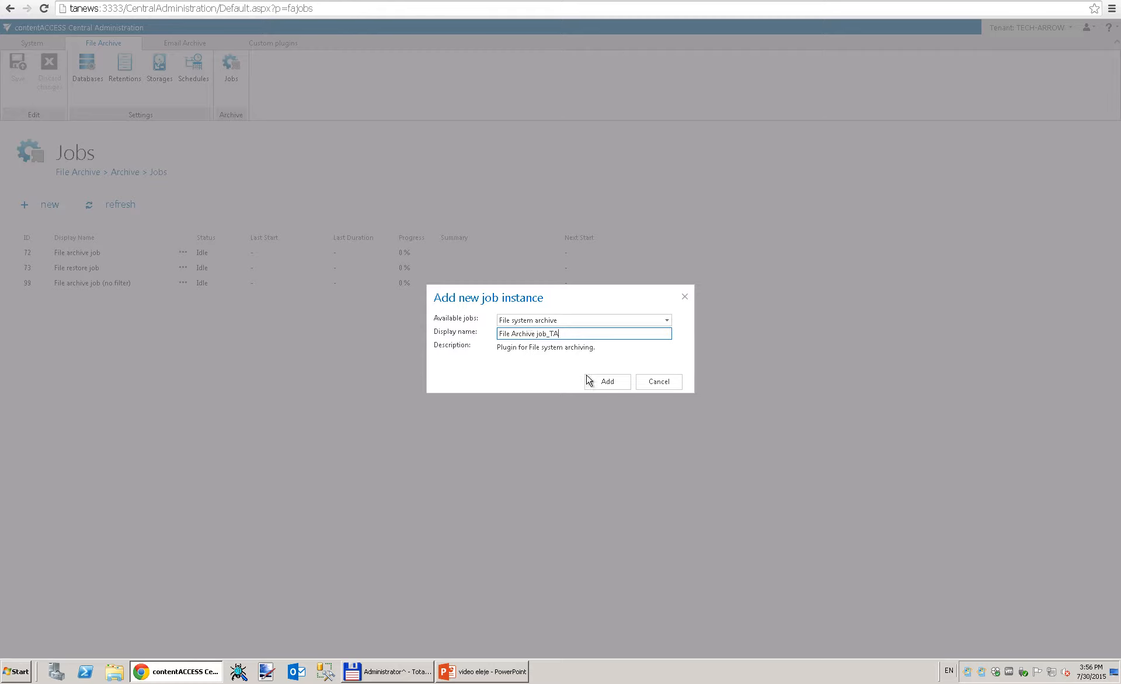
{"action": "left_click", "coordinate": [610, 390]}
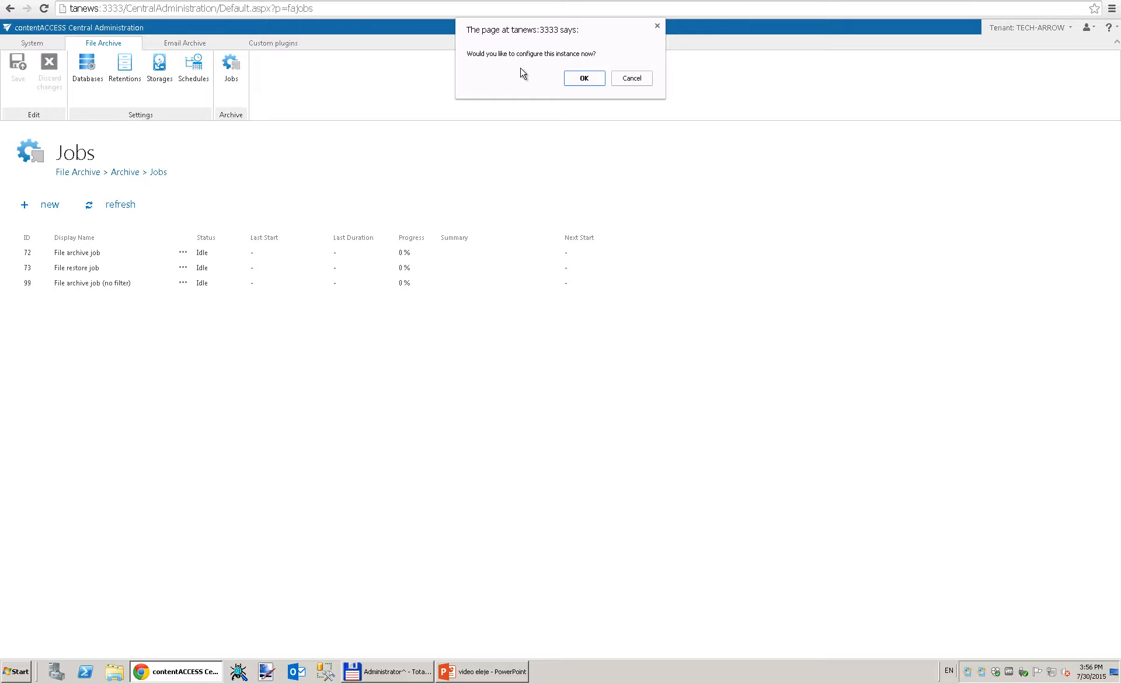
Step: Configure the new job with database File archive DB and storage File archive store
{"action": "left_click", "coordinate": [588, 82]}
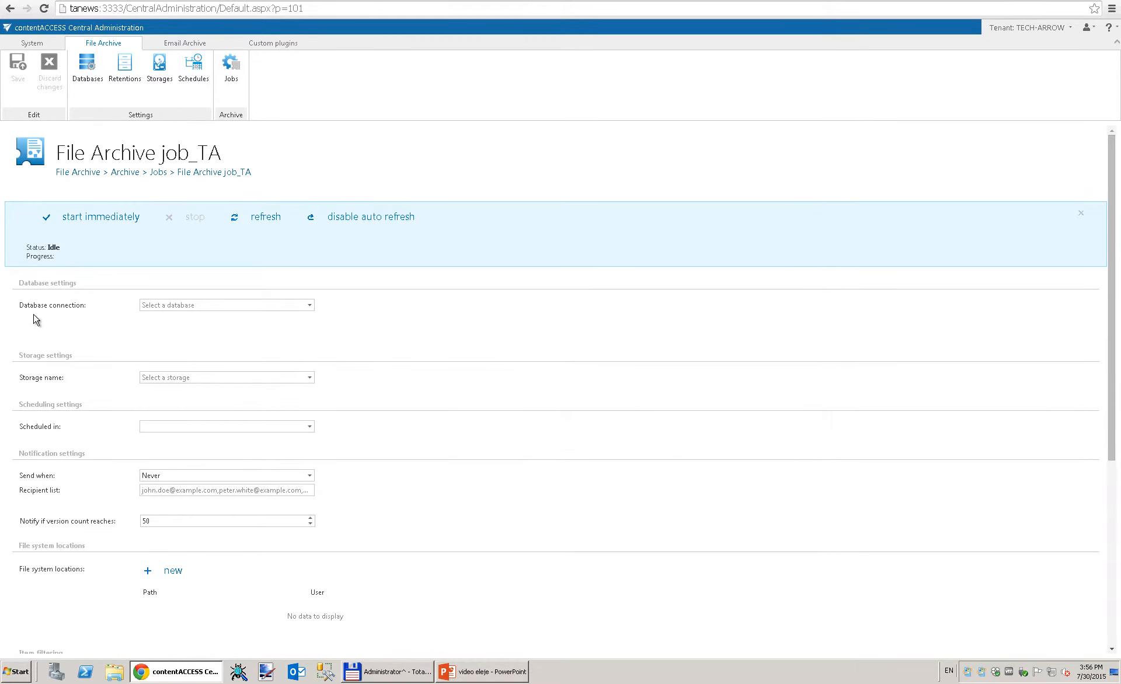
{"action": "left_click", "coordinate": [310, 306]}
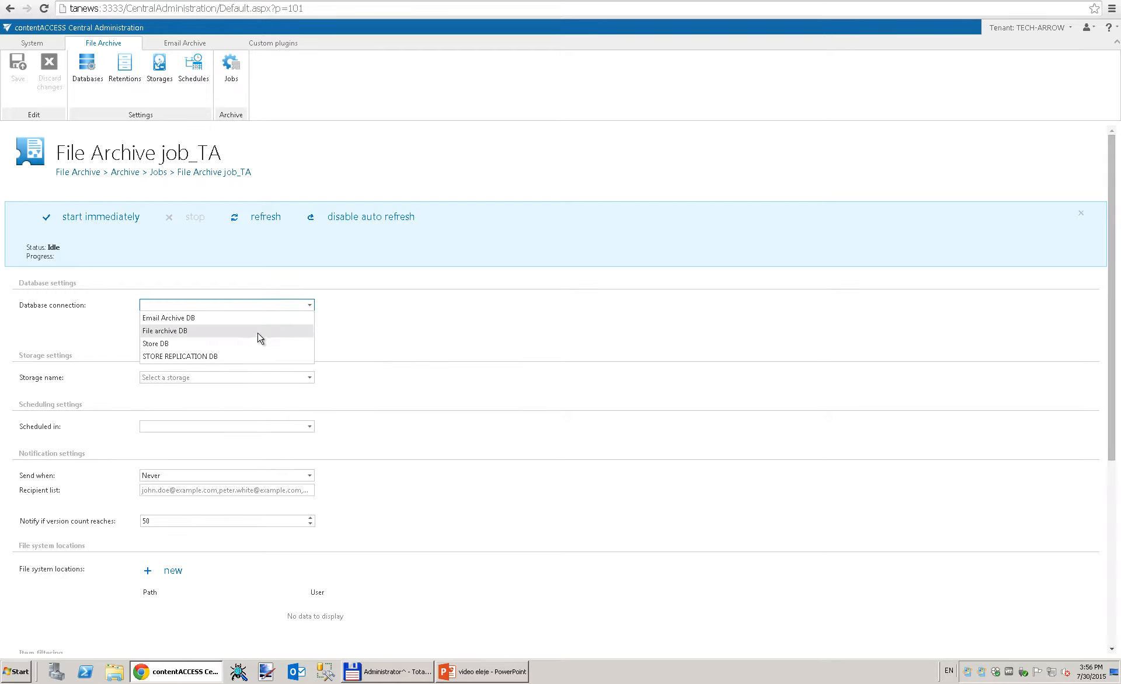
{"action": "left_click", "coordinate": [190, 332]}
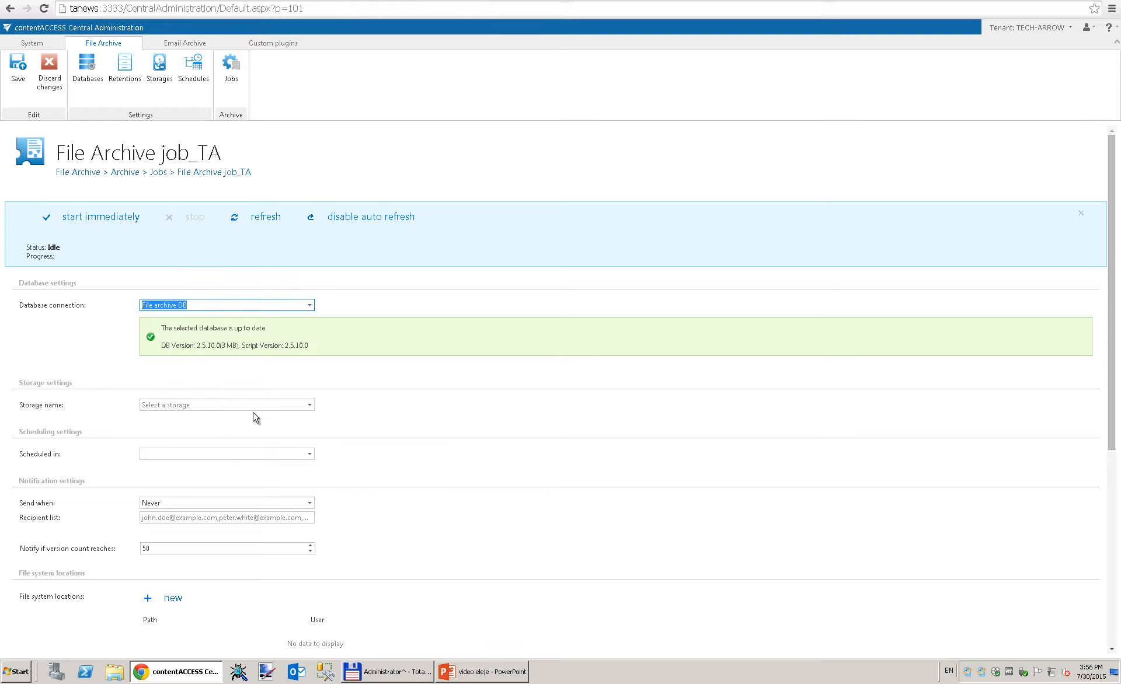
{"action": "left_click", "coordinate": [310, 405]}
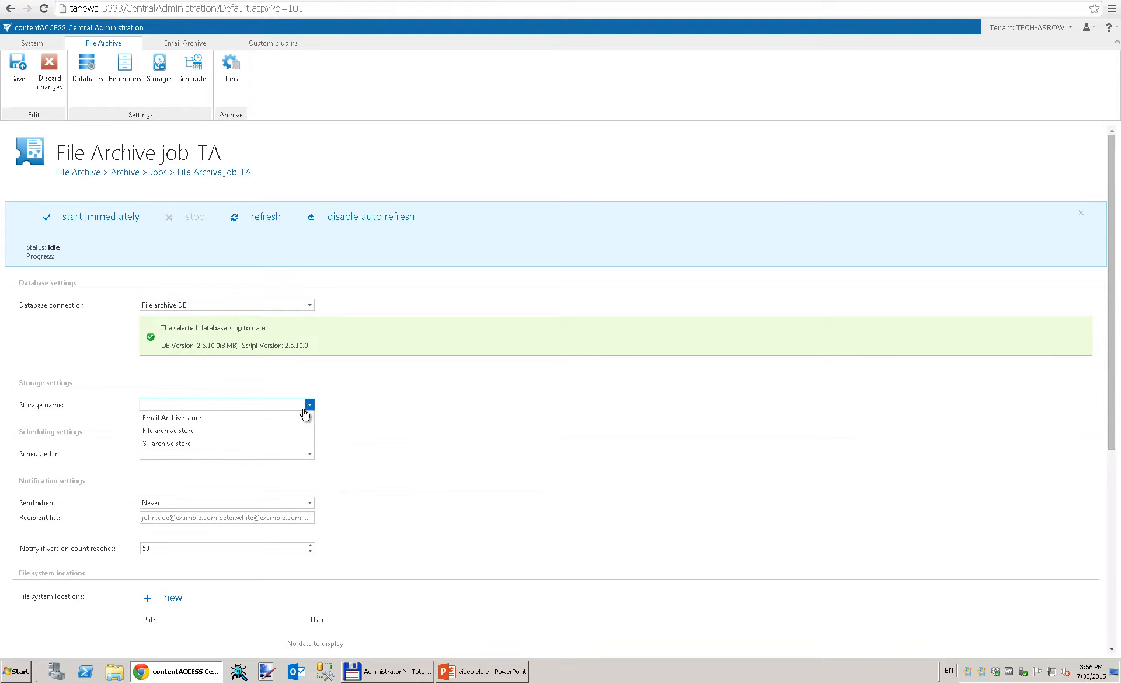
{"action": "left_click", "coordinate": [153, 433]}
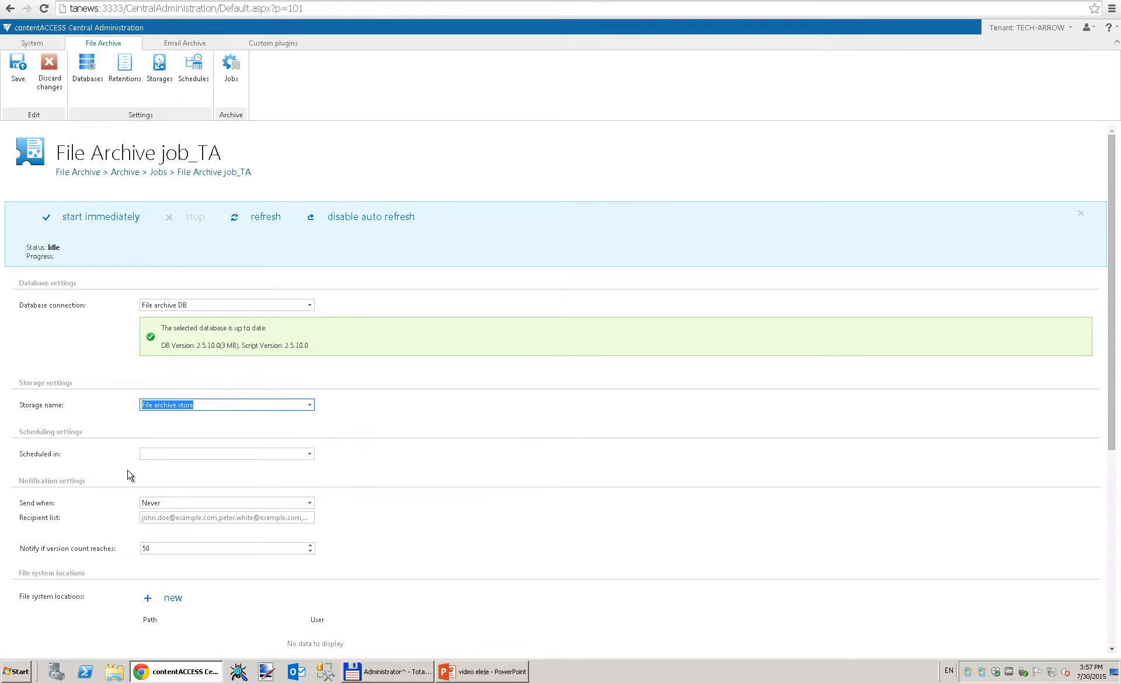
Step: Schedule the job to run Daily at 5 PM
{"action": "left_click", "coordinate": [311, 456]}
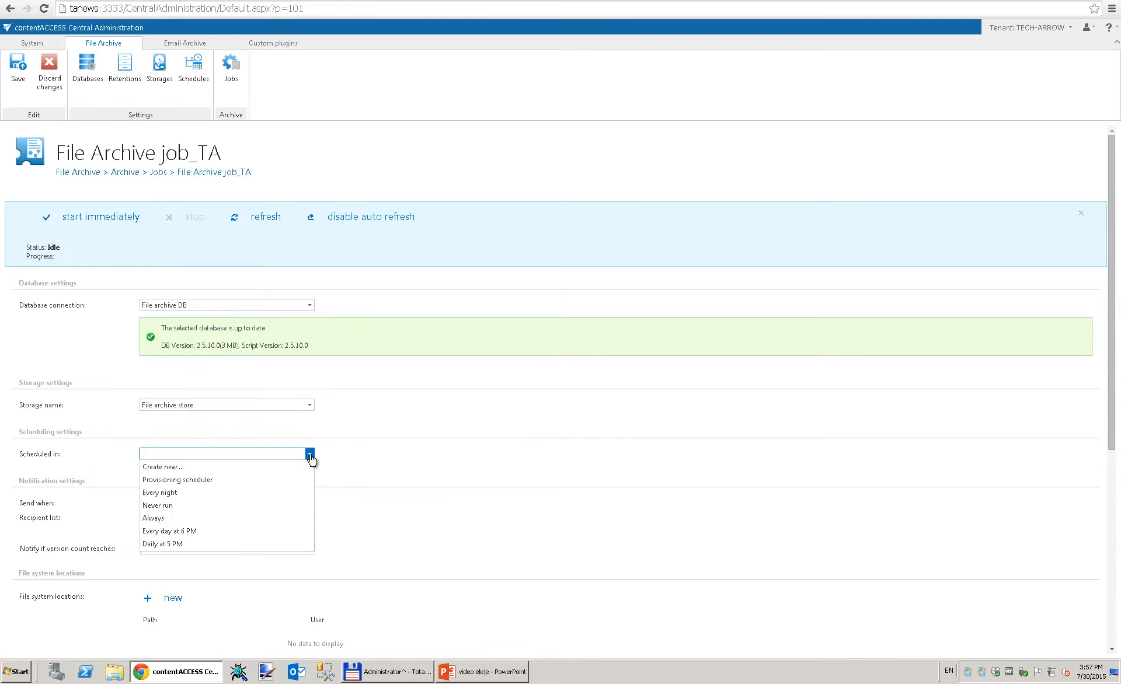
{"action": "left_click", "coordinate": [184, 544]}
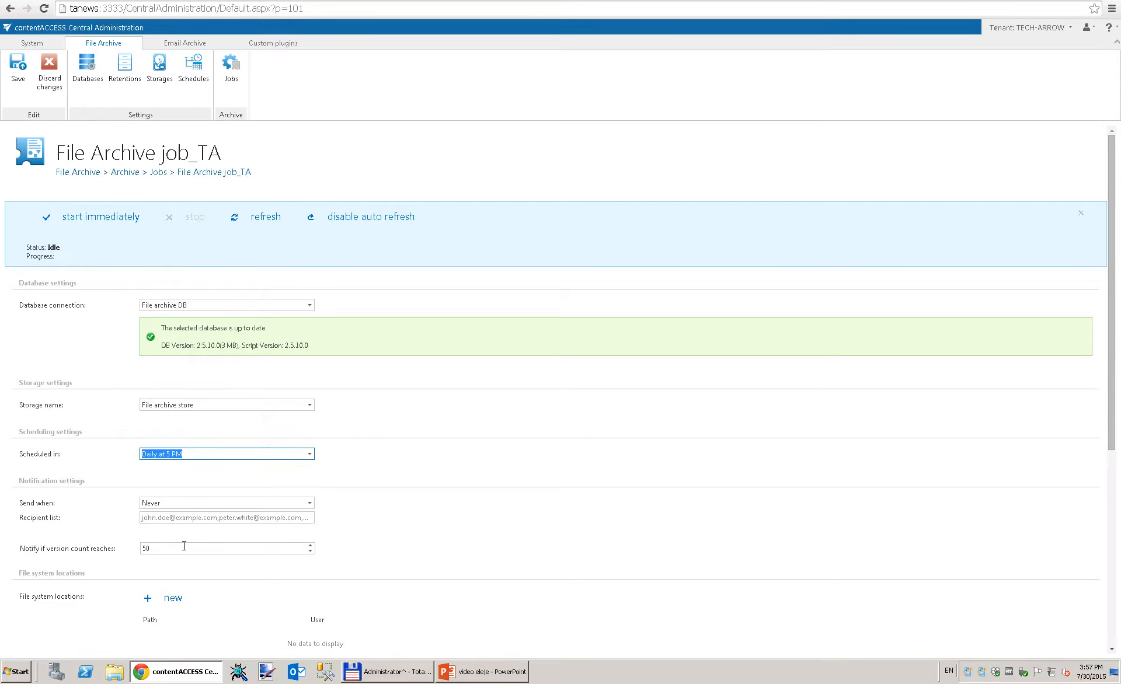
{"action": "left_click", "coordinate": [112, 533]}
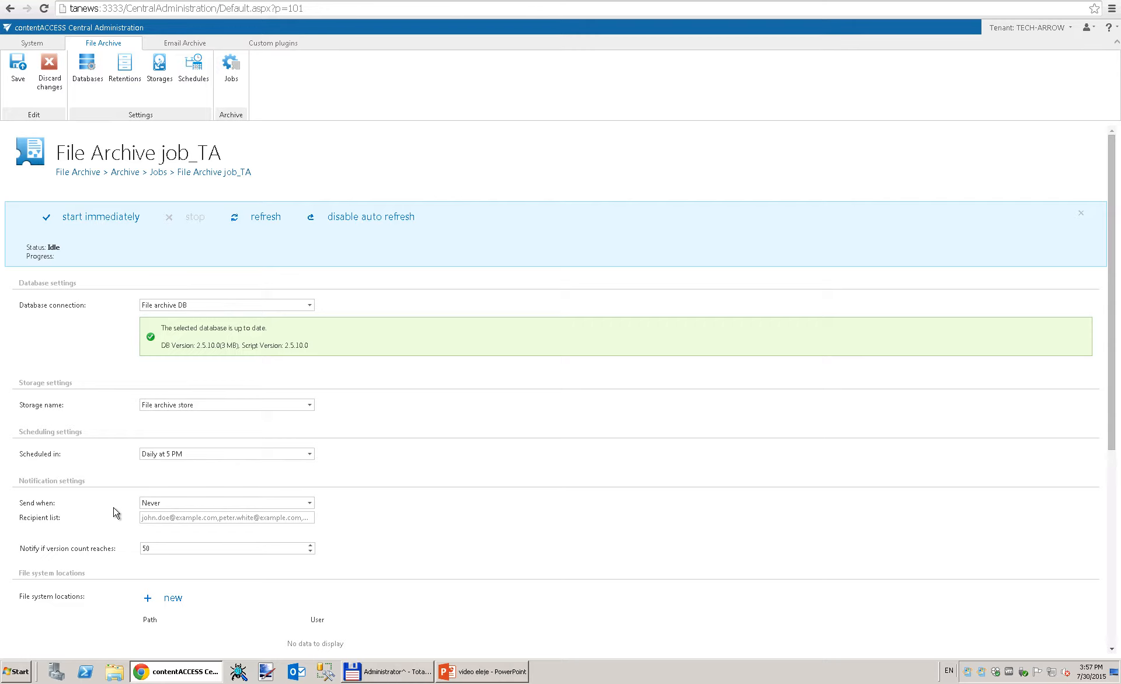
Step: Notify the recipient's e-mail address when errors or warnings occur, keeping the version count at 50
{"action": "left_click", "coordinate": [310, 504]}
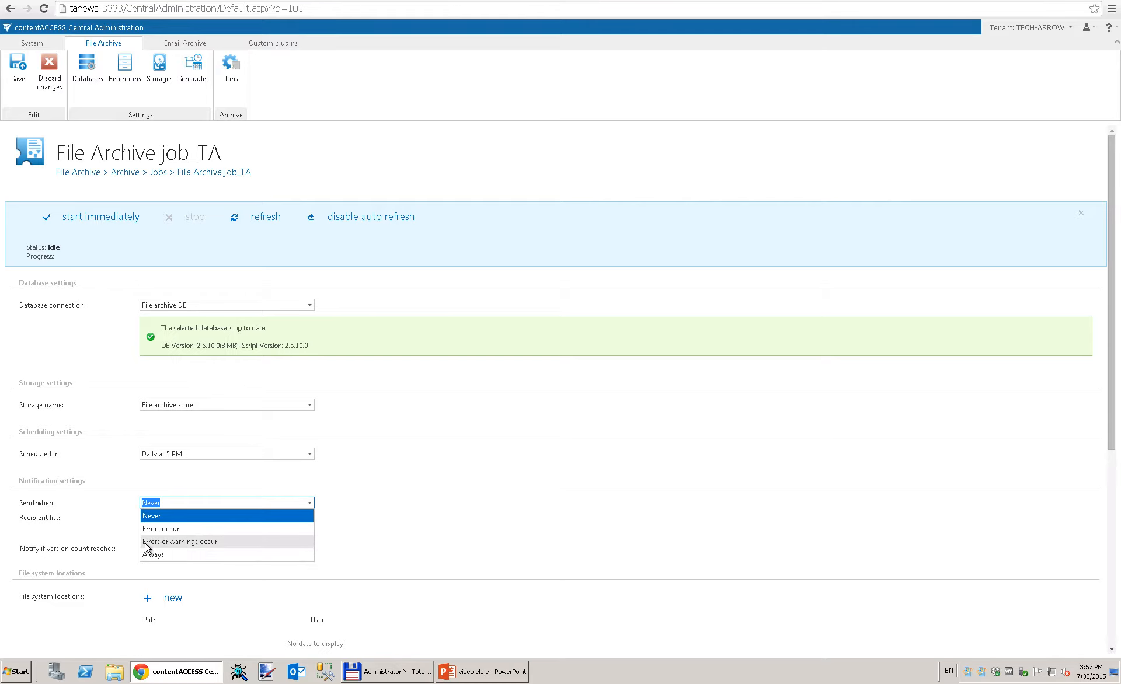
{"action": "left_click", "coordinate": [214, 542]}
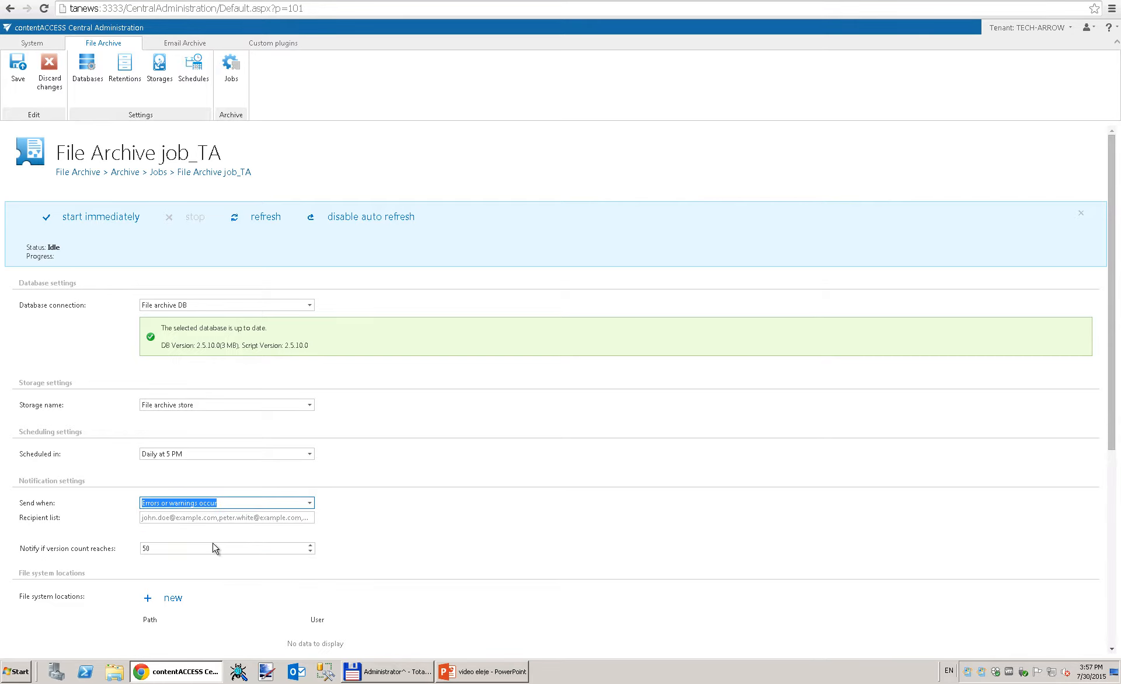
{"action": "left_click", "coordinate": [165, 518]}
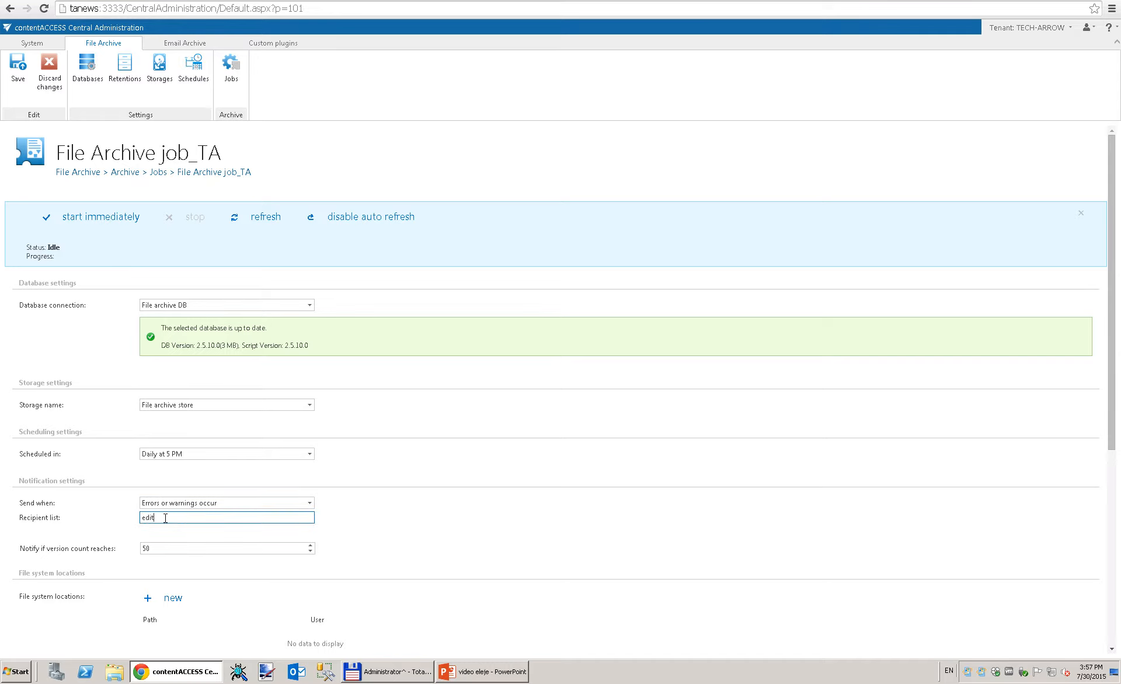
{"action": "left_click", "coordinate": [310, 552]}
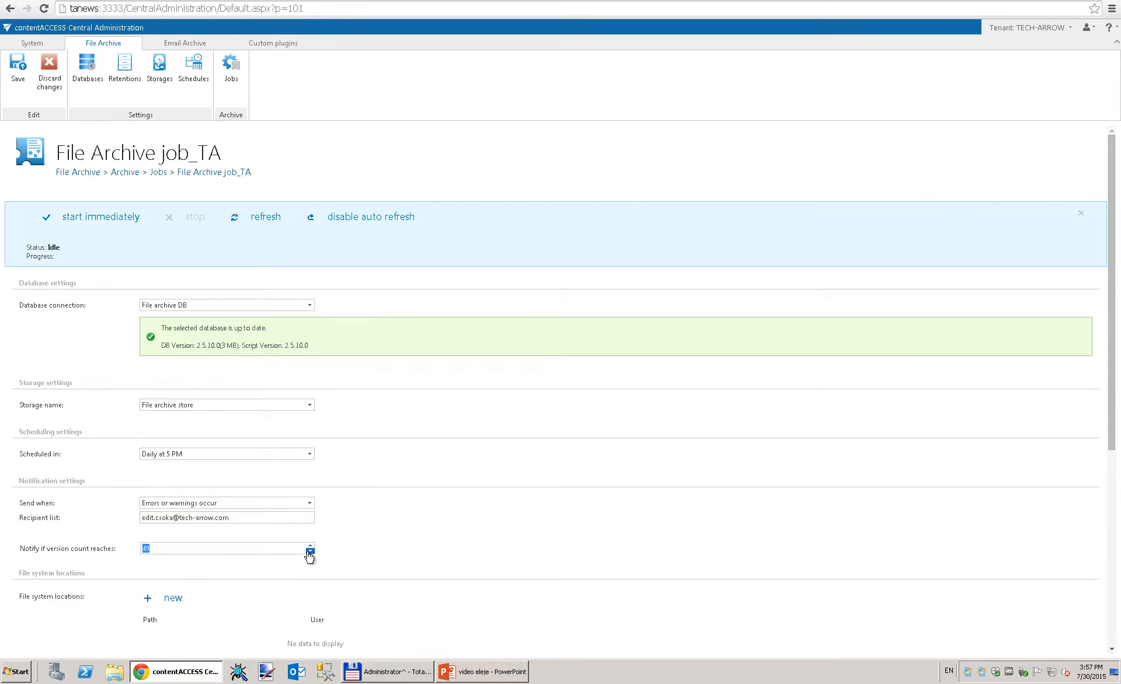
{"action": "left_click", "coordinate": [310, 546]}
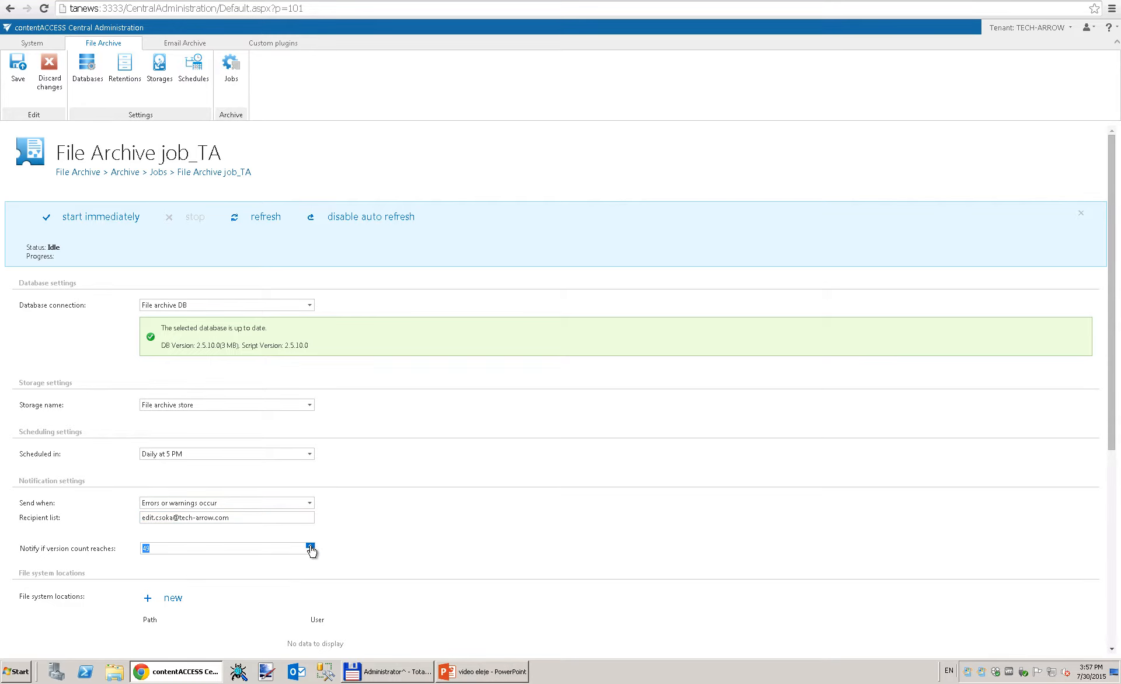
{"action": "left_click", "coordinate": [214, 549]}
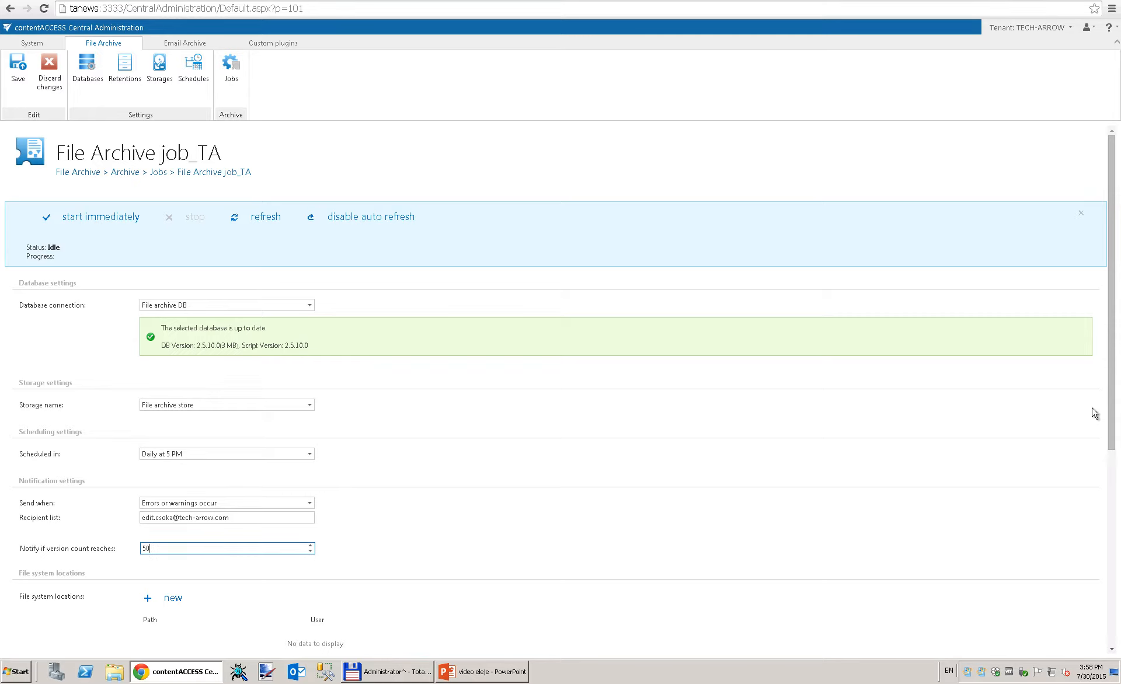
Step: Start a new file system location and bring up the Documents for File Archive 4 folder
{"action": "left_click_drag", "start_coordinate": [1110, 396], "coordinate": [1118, 608]}
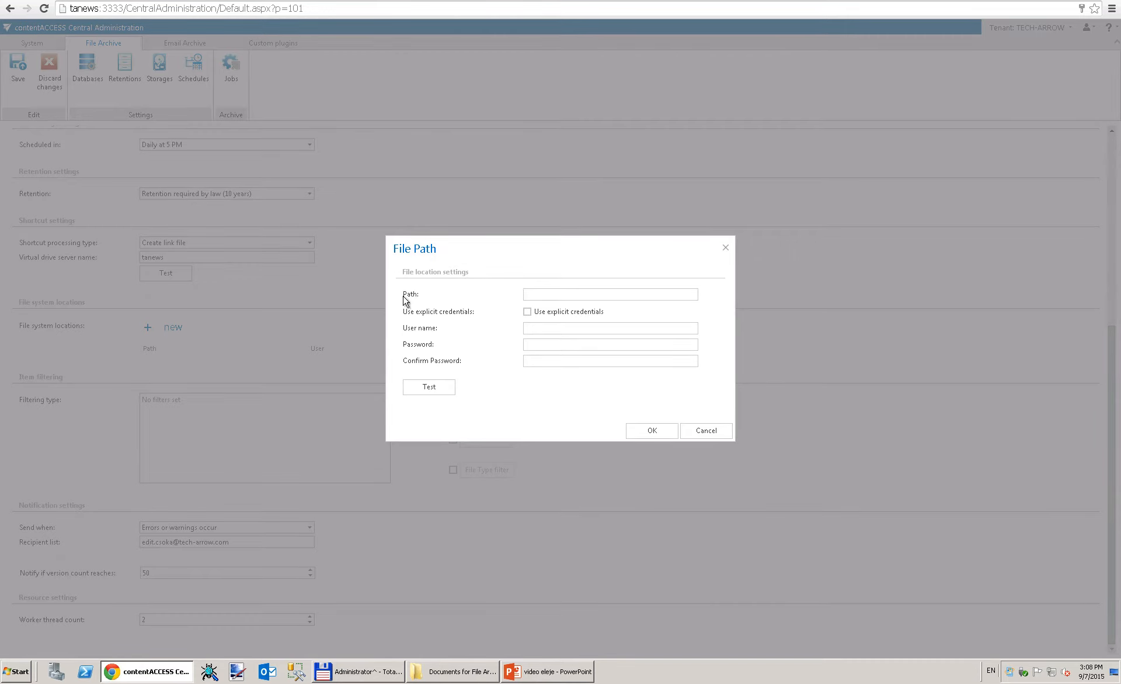
{"action": "left_click", "coordinate": [472, 672]}
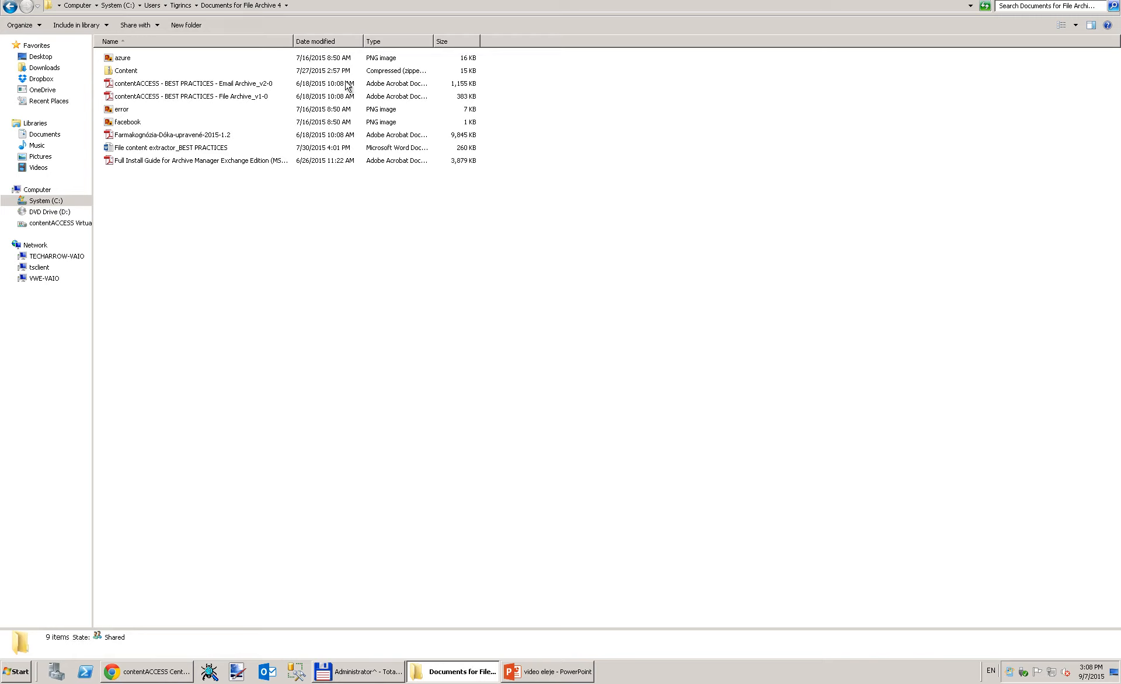
Step: Copy the Documents for File Archive 4 folder path from Explorer into the Path field
{"action": "left_click", "coordinate": [295, 6]}
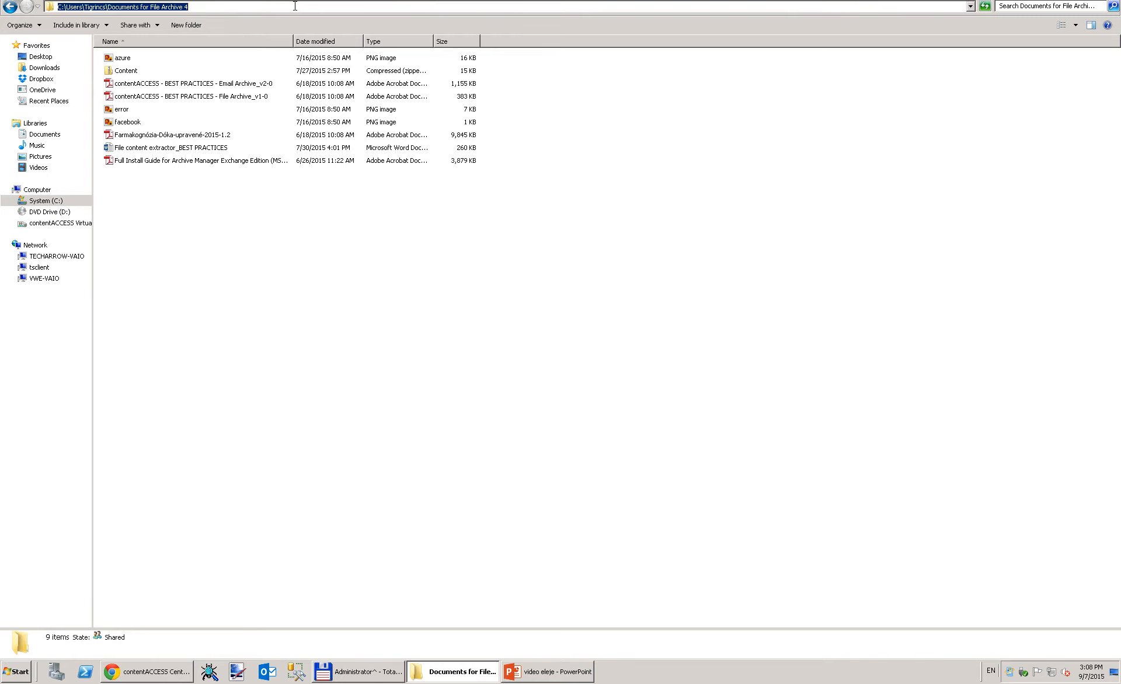
{"action": "left_click", "coordinate": [161, 676]}
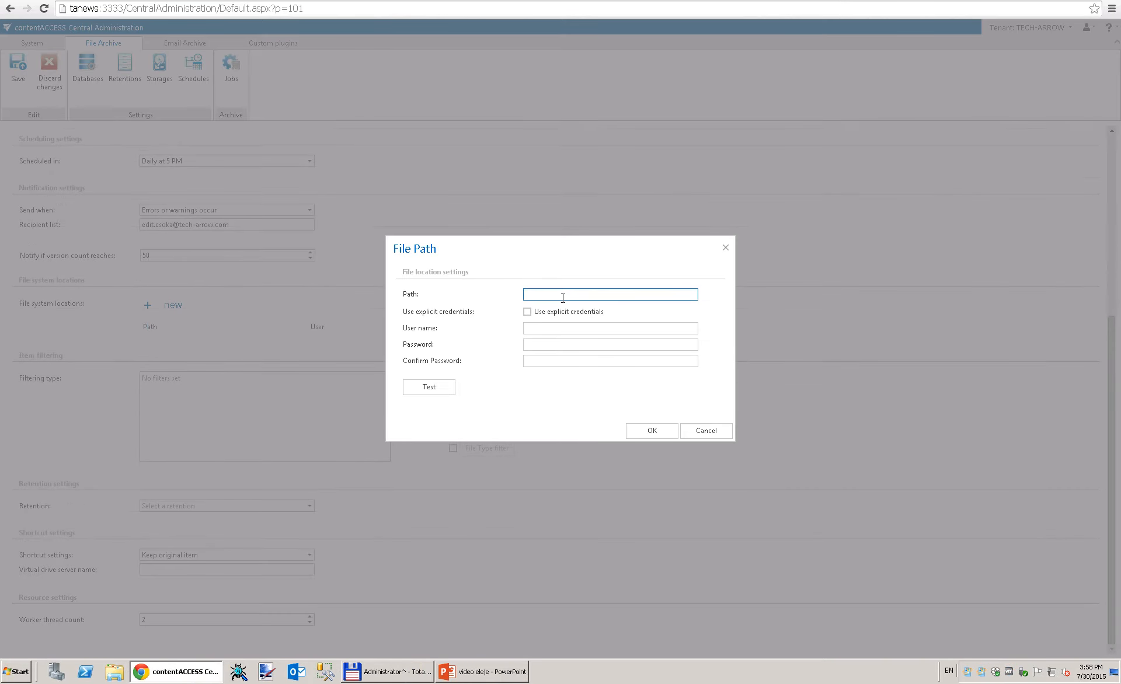
{"action": "type", "text": "c:\\Users\\Tigrincs\\Documents for File Archive 4\\"}
Step: Test the folder connection and add Documents for File Archive 4 to File system locations
{"action": "left_click", "coordinate": [437, 394]}
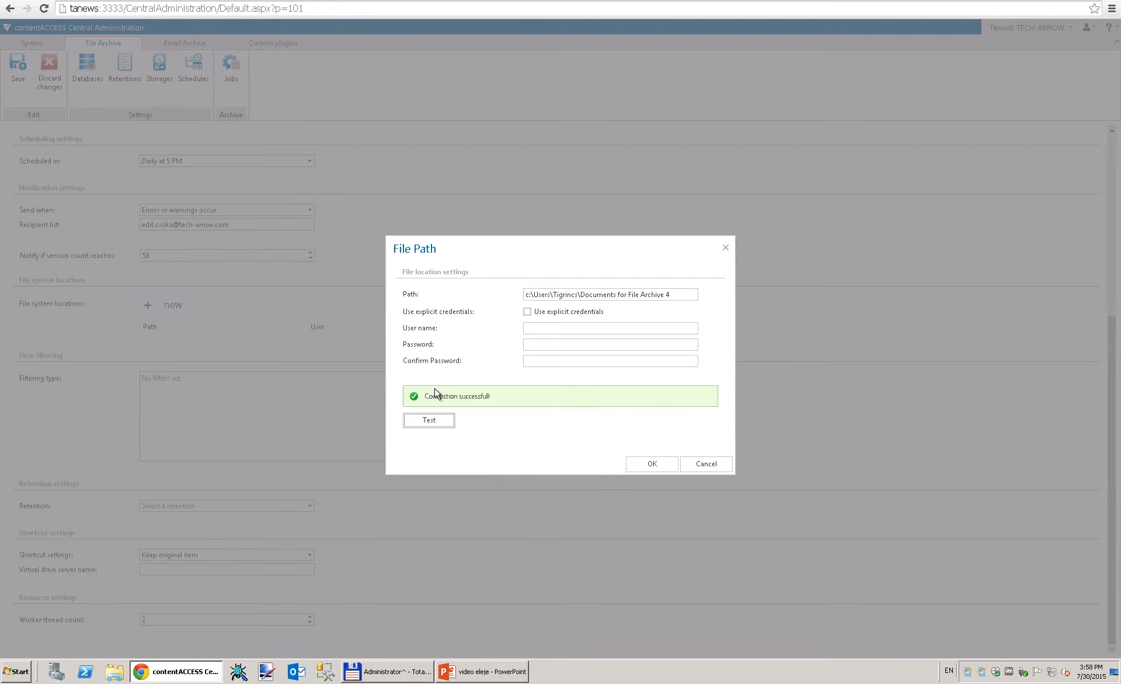
{"action": "left_click", "coordinate": [651, 465]}
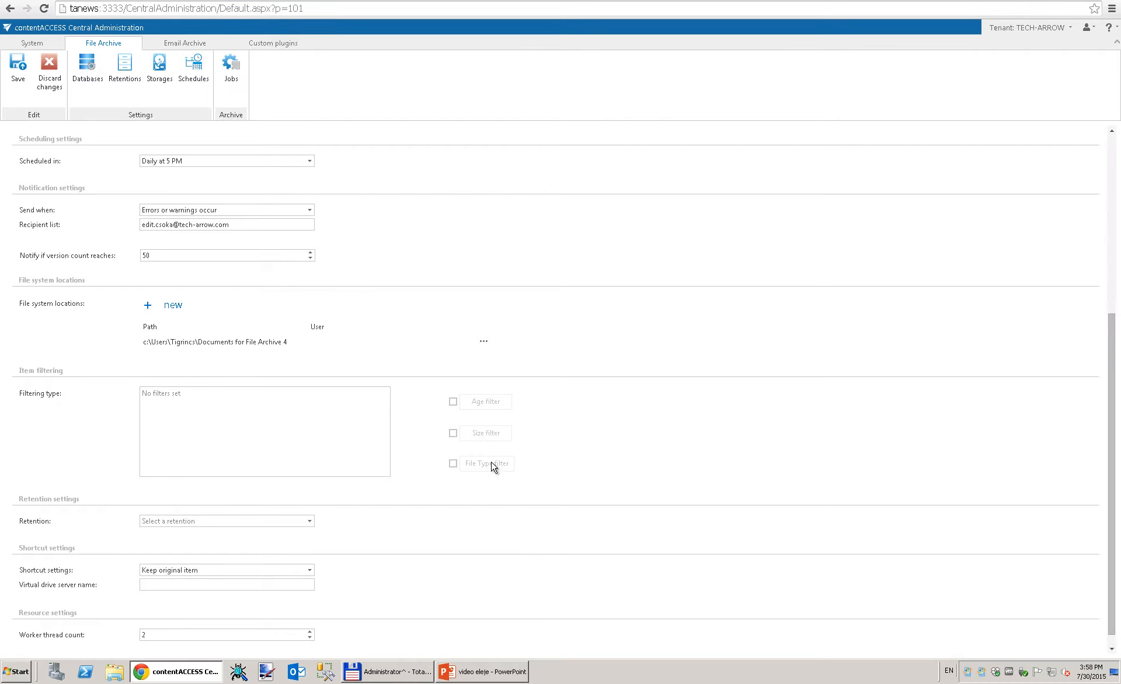
Step: Enable a size filter limiting archiving to items bigger than 120 KB
{"action": "left_click", "coordinate": [454, 434]}
{"action": "left_click", "coordinate": [482, 435]}
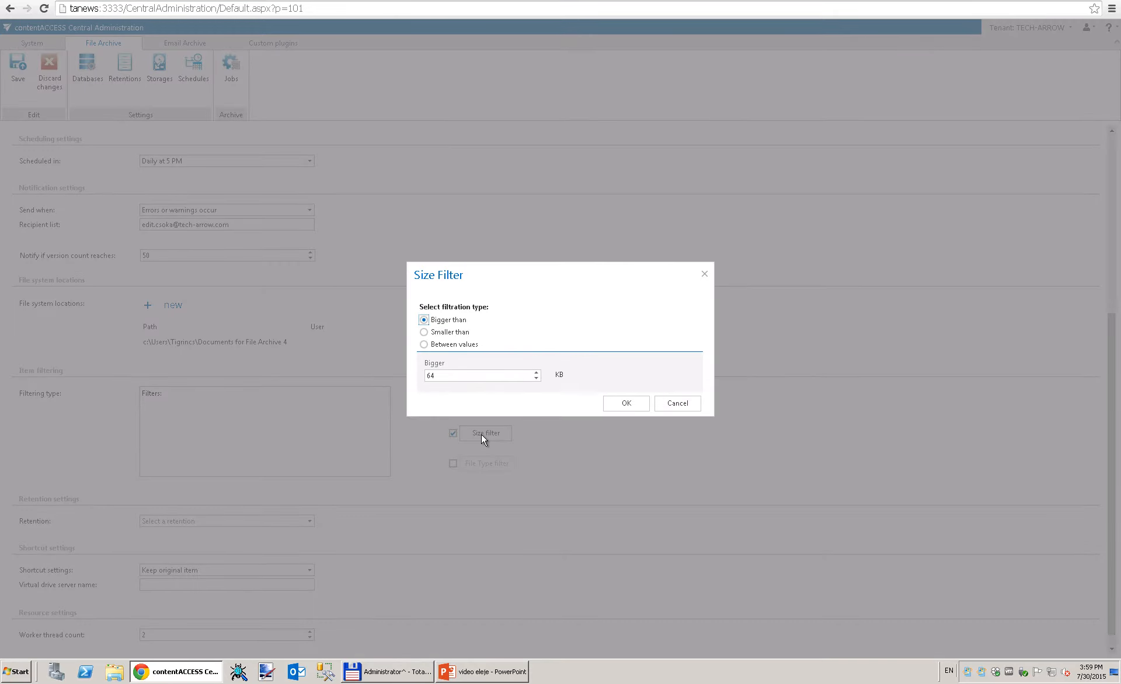
{"action": "left_click", "coordinate": [442, 376]}
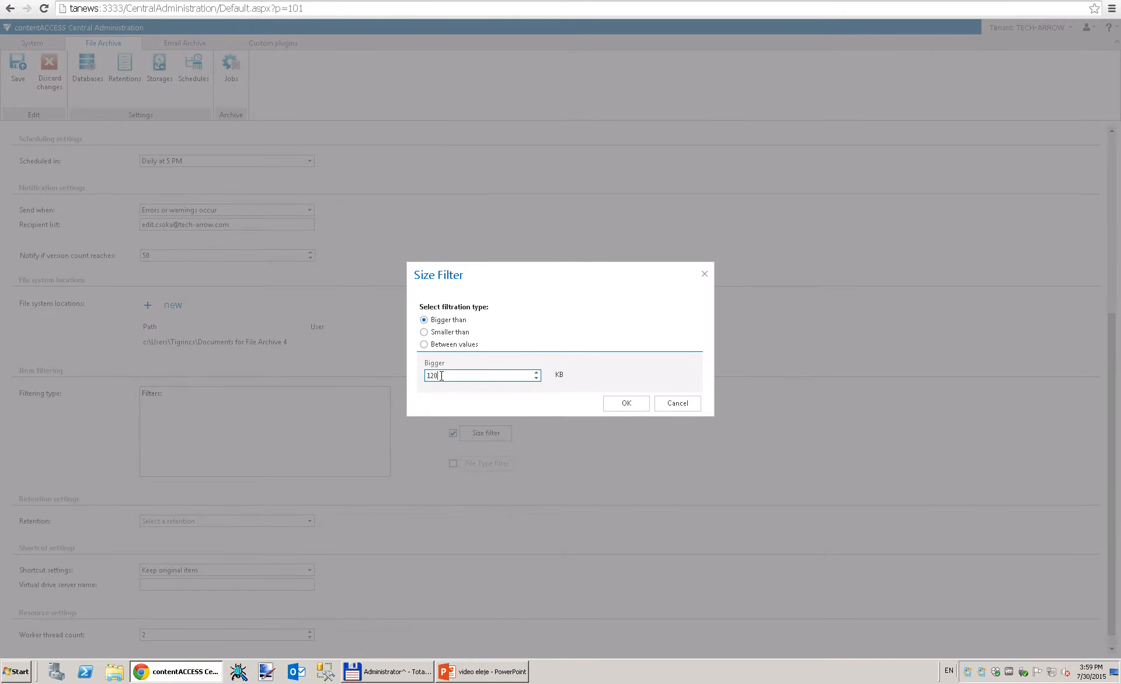
{"action": "left_click", "coordinate": [616, 406]}
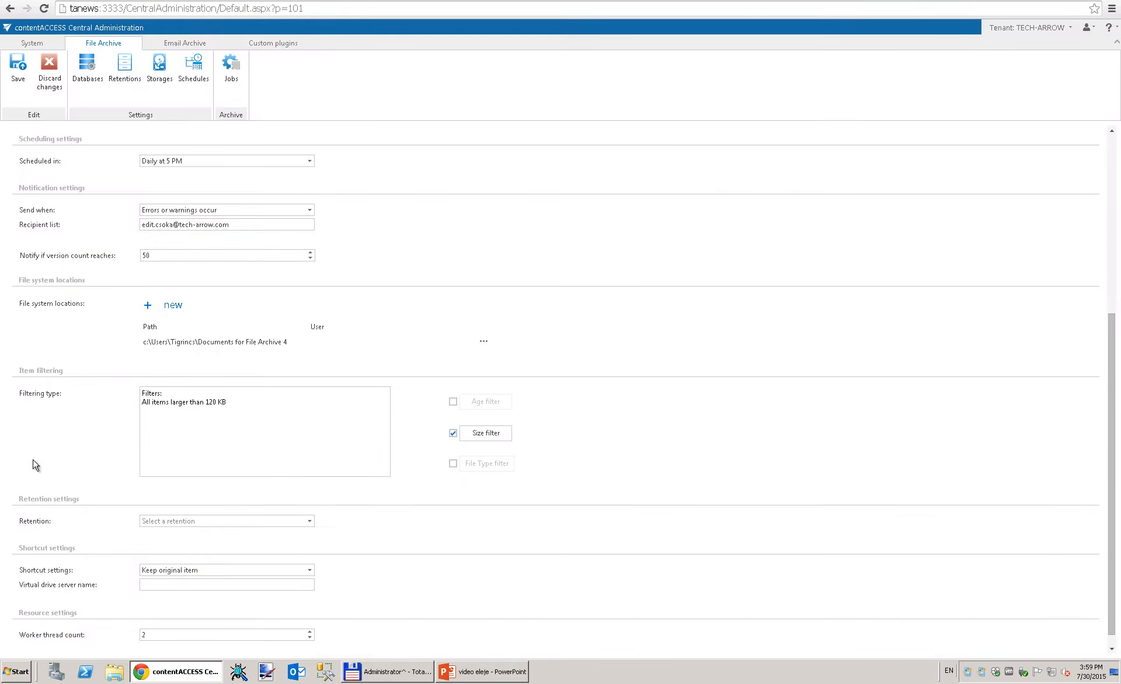
Step: Set retention to 'Retention required by law (10 years)' and shortcuts to 'Create link file'
{"action": "left_click", "coordinate": [310, 521]}
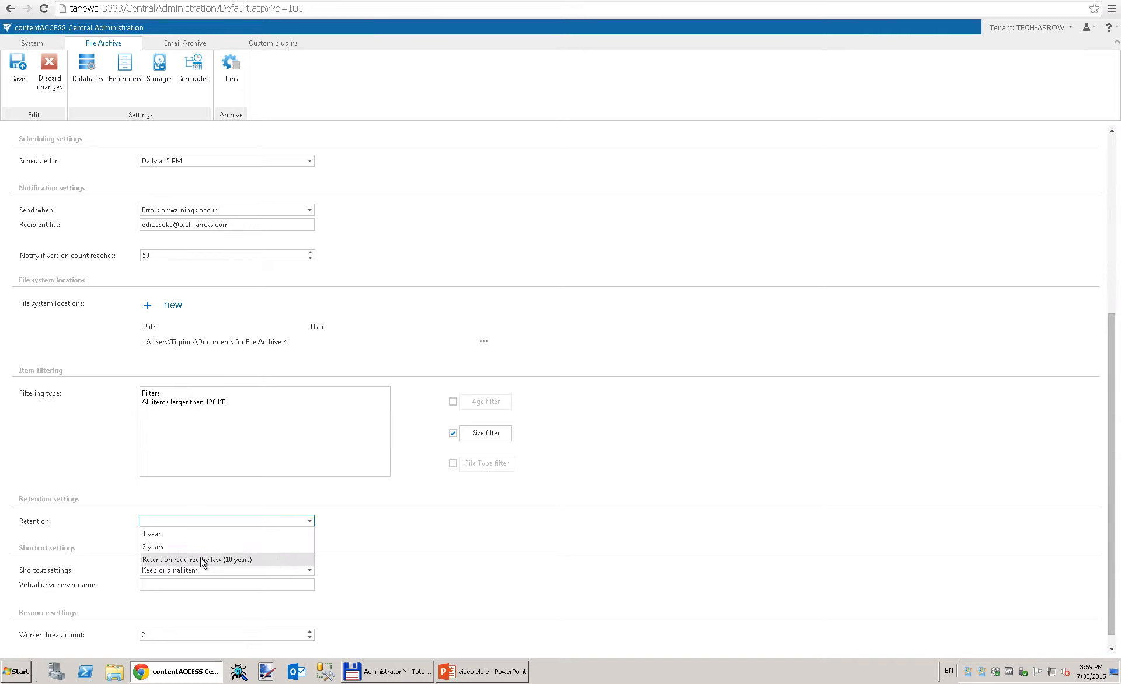
{"action": "left_click", "coordinate": [232, 560]}
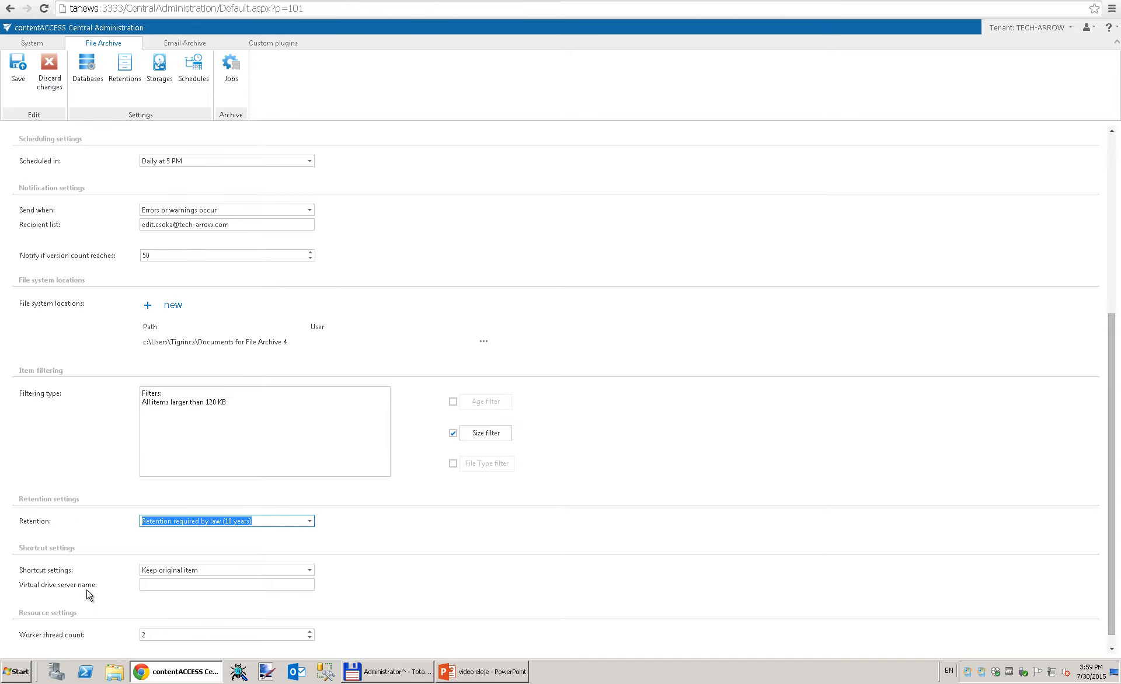
{"action": "left_click", "coordinate": [310, 570]}
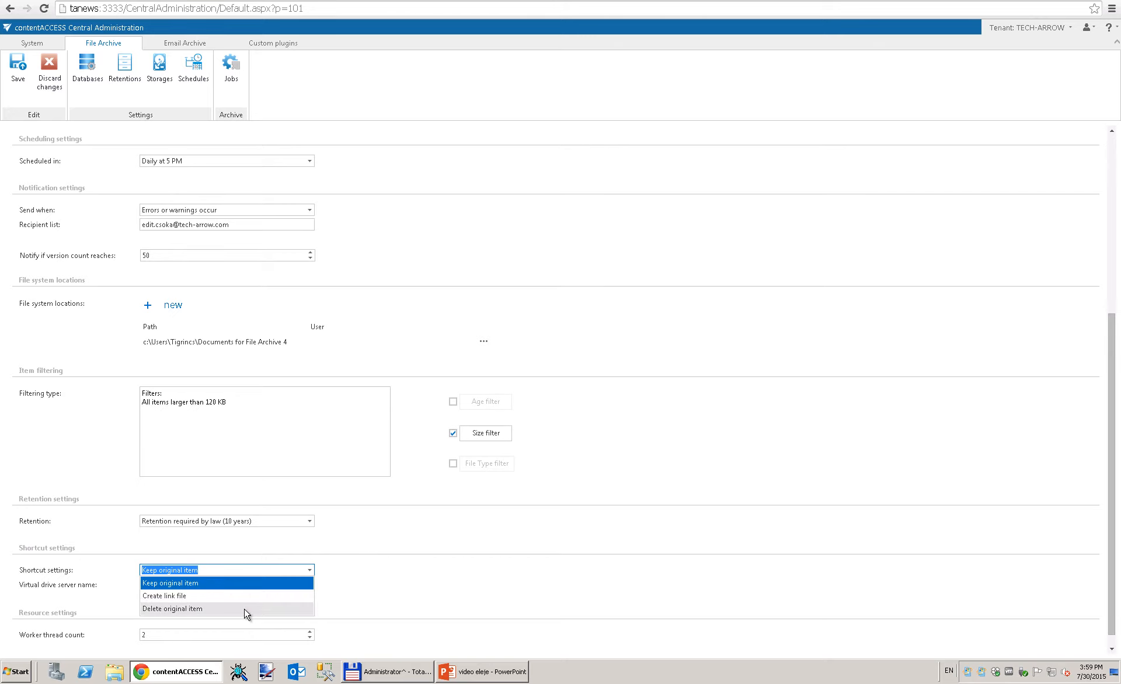
{"action": "left_click", "coordinate": [164, 598]}
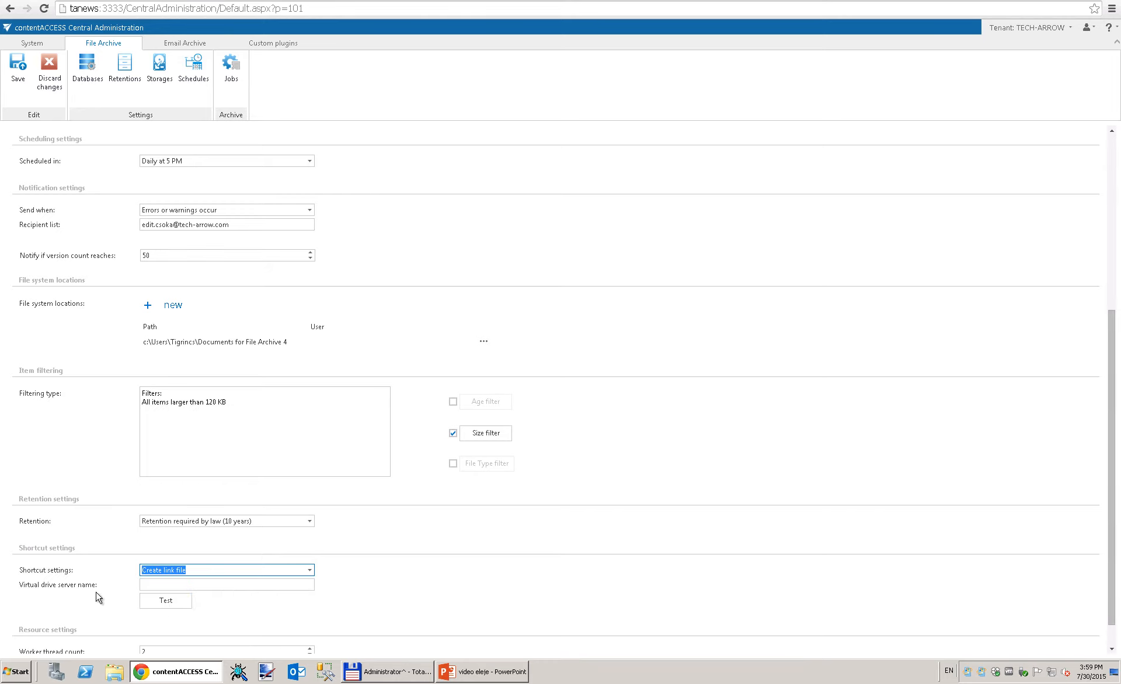
Step: Enter tanews as the virtual drive server, test it, and keep 2 worker threads
{"action": "left_click", "coordinate": [162, 583]}
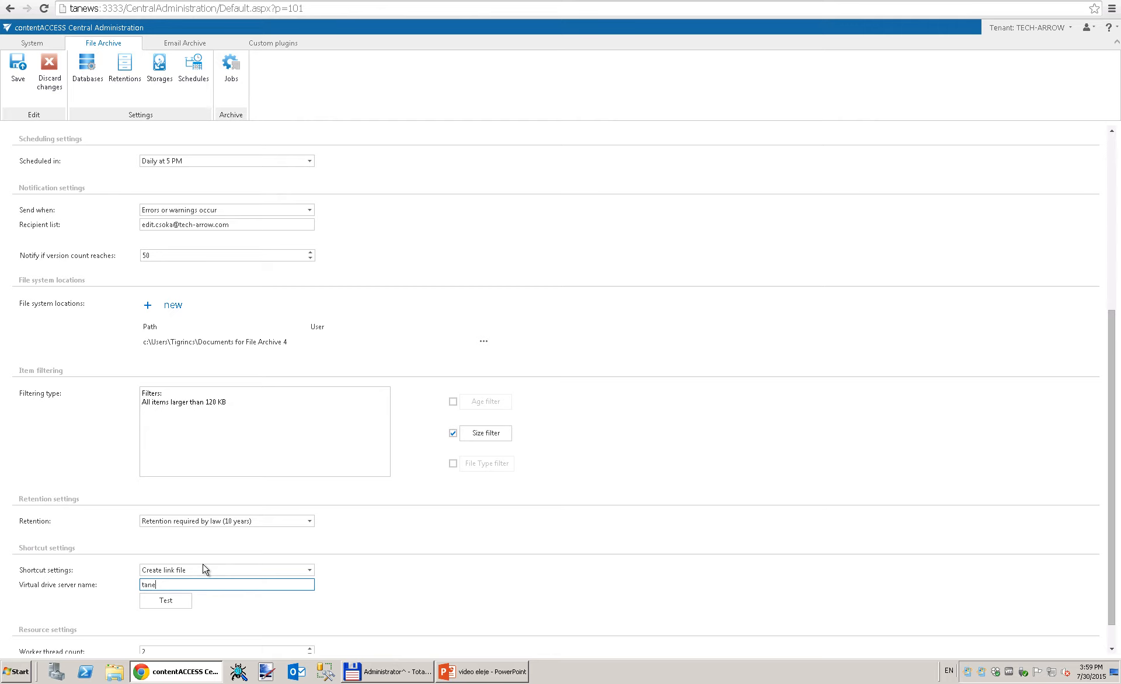
{"action": "left_click", "coordinate": [167, 604]}
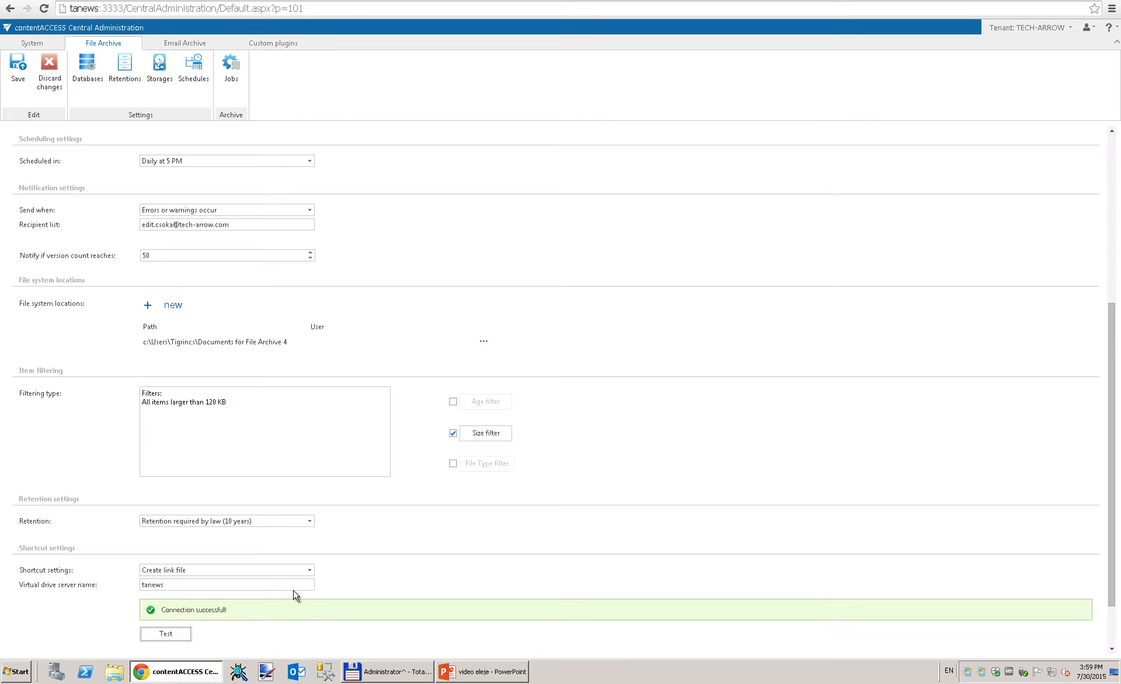
{"action": "scroll", "coordinate": [295, 595], "scroll_direction": "down", "scroll_amount": 2}
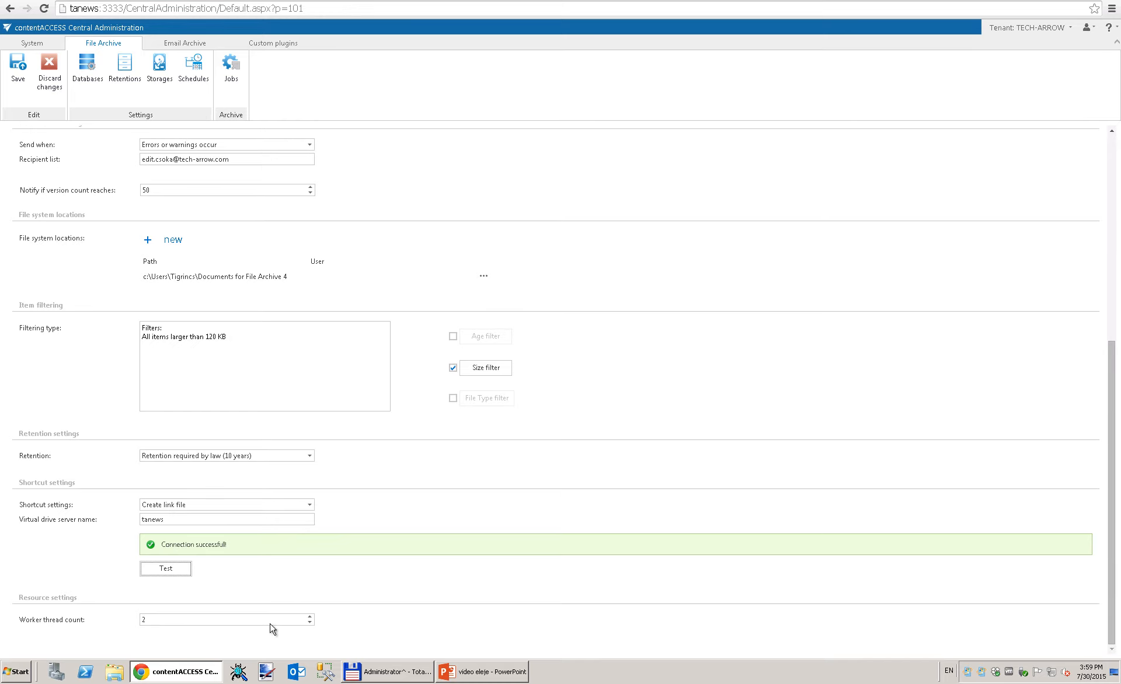
{"action": "left_click", "coordinate": [310, 623]}
{"action": "left_click", "coordinate": [310, 618]}
{"action": "left_click", "coordinate": [345, 630]}
{"action": "scroll", "coordinate": [431, 571], "scroll_direction": "up", "scroll_amount": 6}
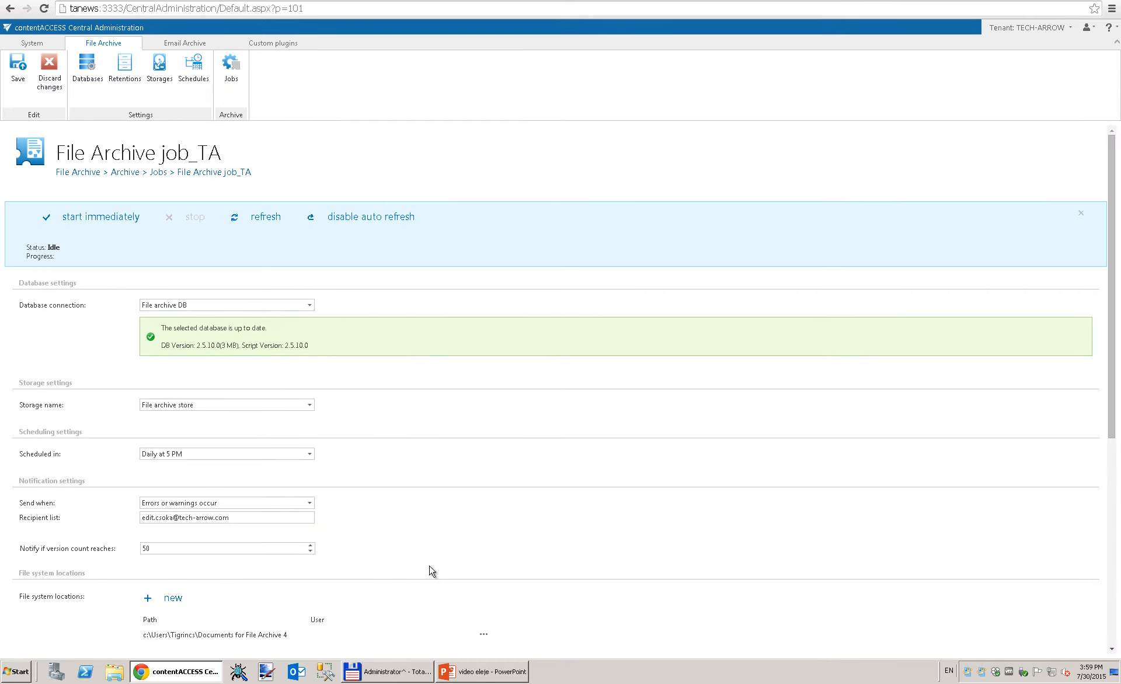
Step: Save File Archive job_TA, then open the File content extractor_BEST PRACTICES.docx shortcut in Word
{"action": "left_click", "coordinate": [18, 67]}
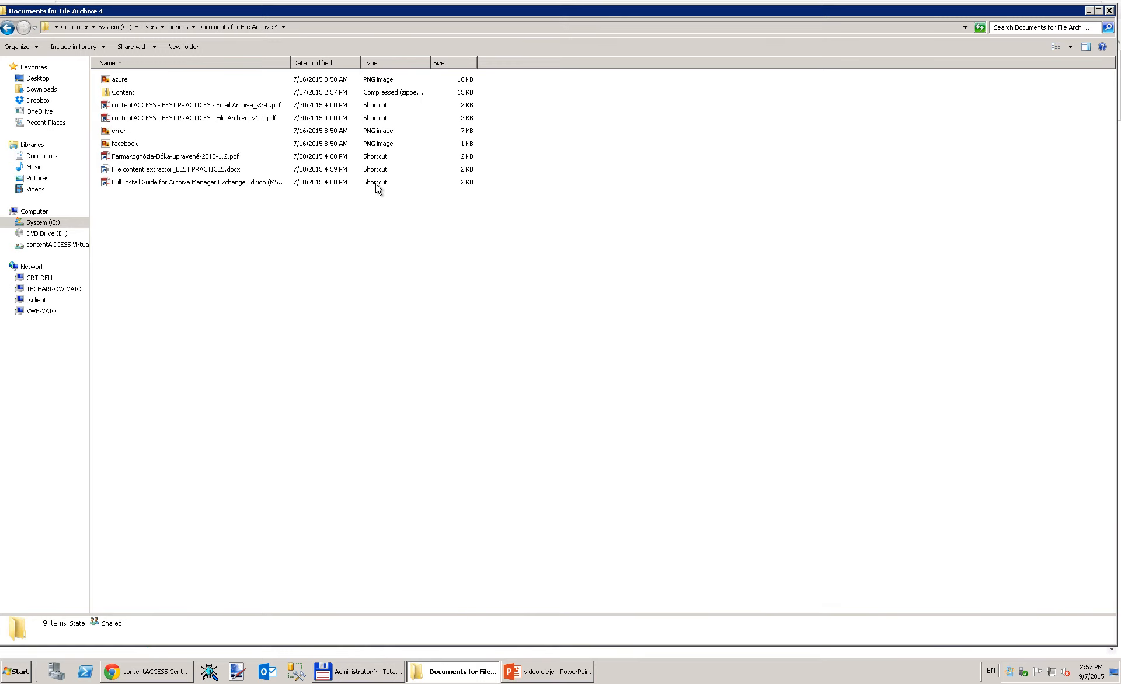
{"action": "left_click", "coordinate": [137, 172]}
{"action": "double_click", "coordinate": [140, 171]}
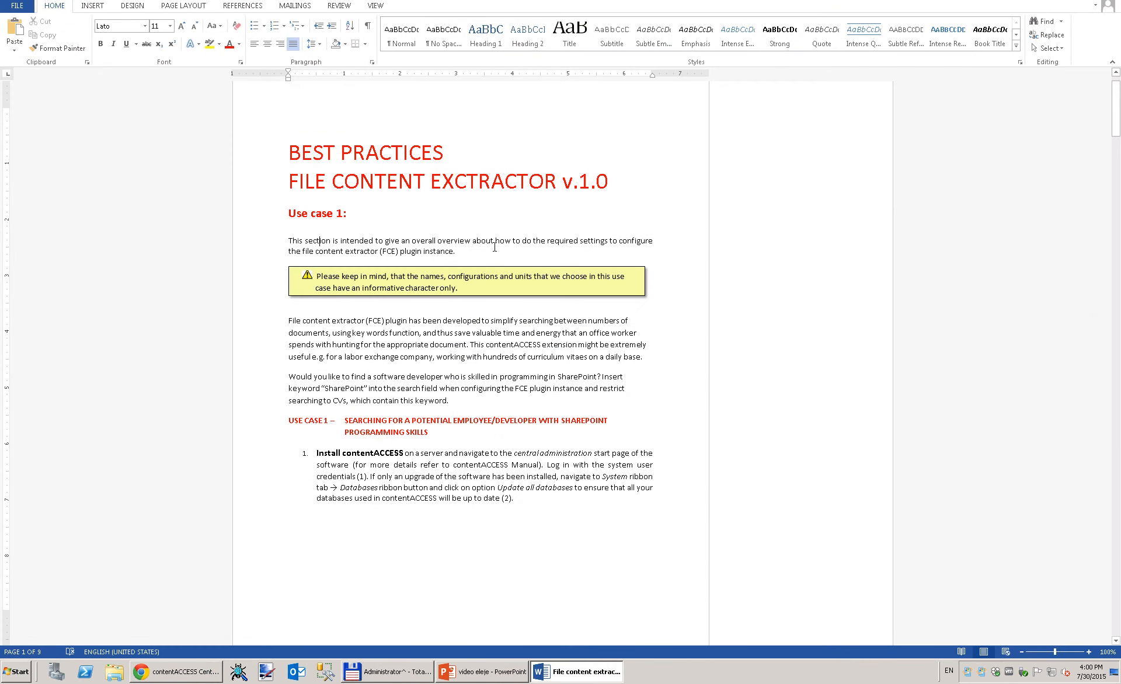
Step: Try deleting the 1 in 'USE CASE 1', then view the Info page showing read-only status
{"action": "left_click", "coordinate": [329, 421]}
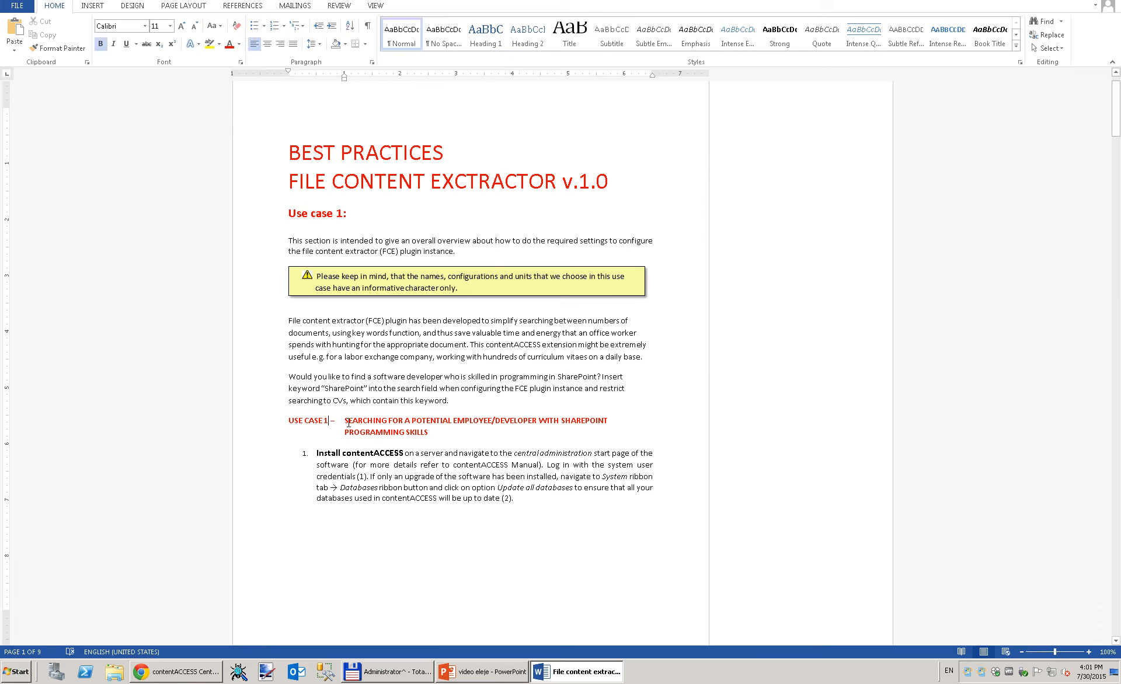
{"action": "key", "text": "BackSpace"}
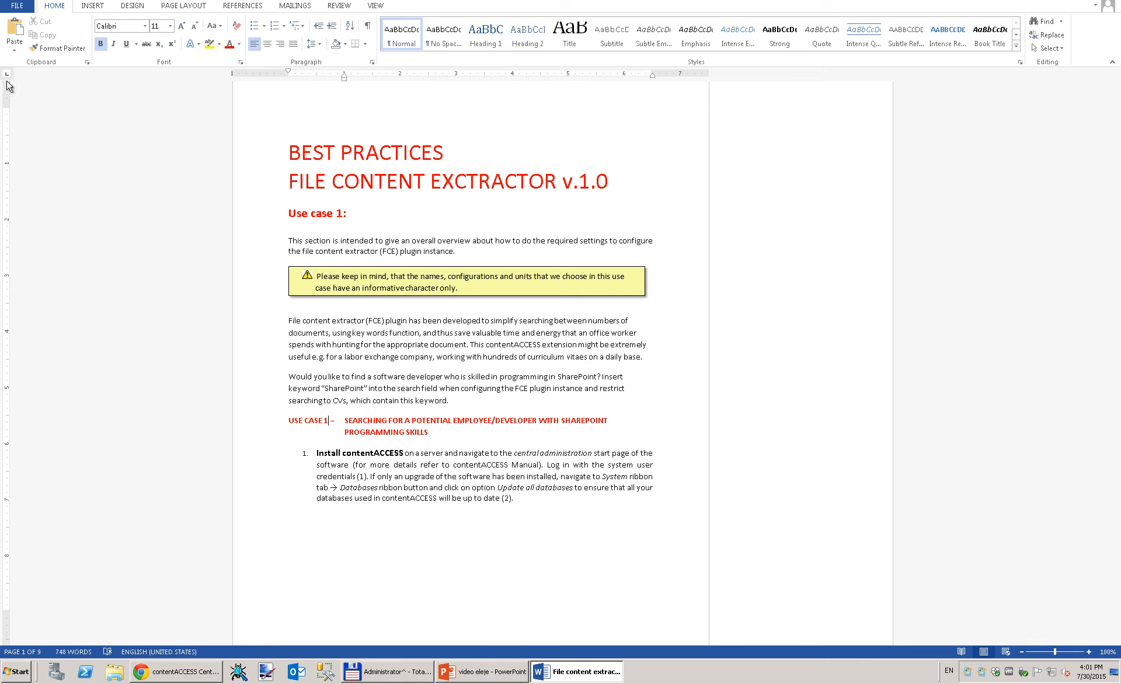
{"action": "left_click", "coordinate": [15, 7]}
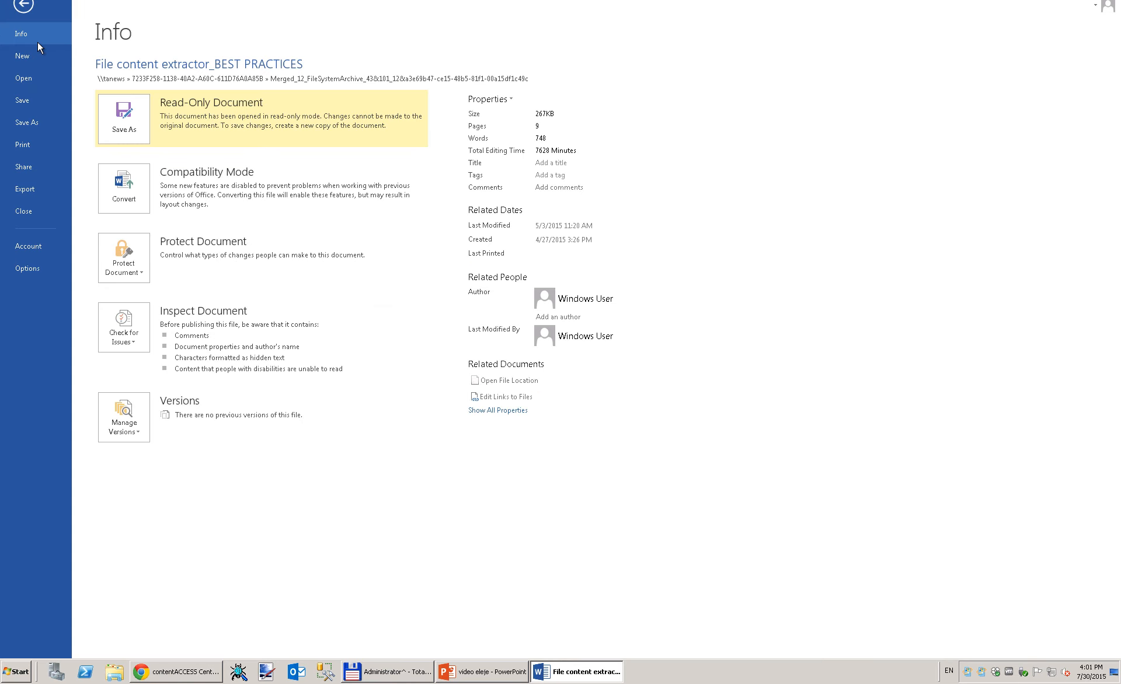